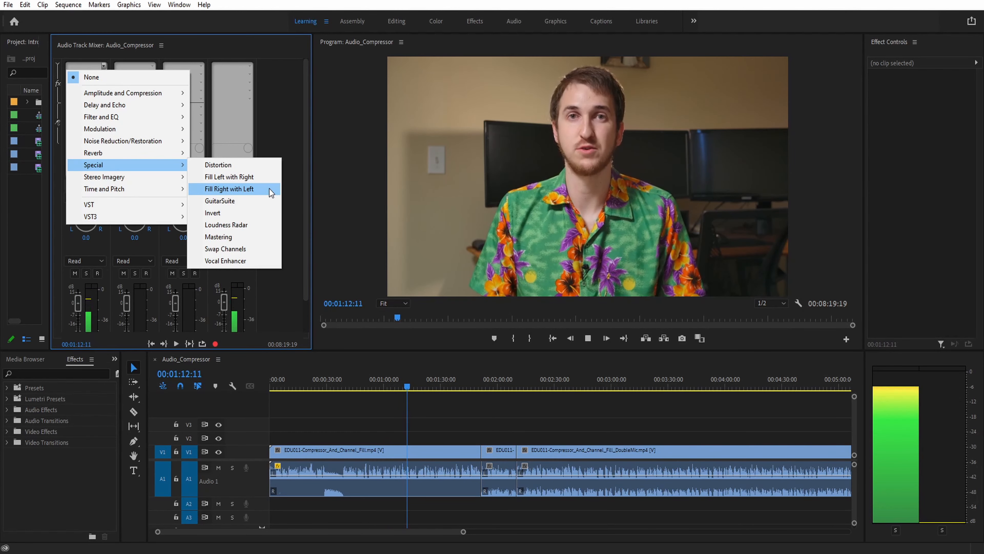
{"action": "left_click", "coordinate": [270, 189]}
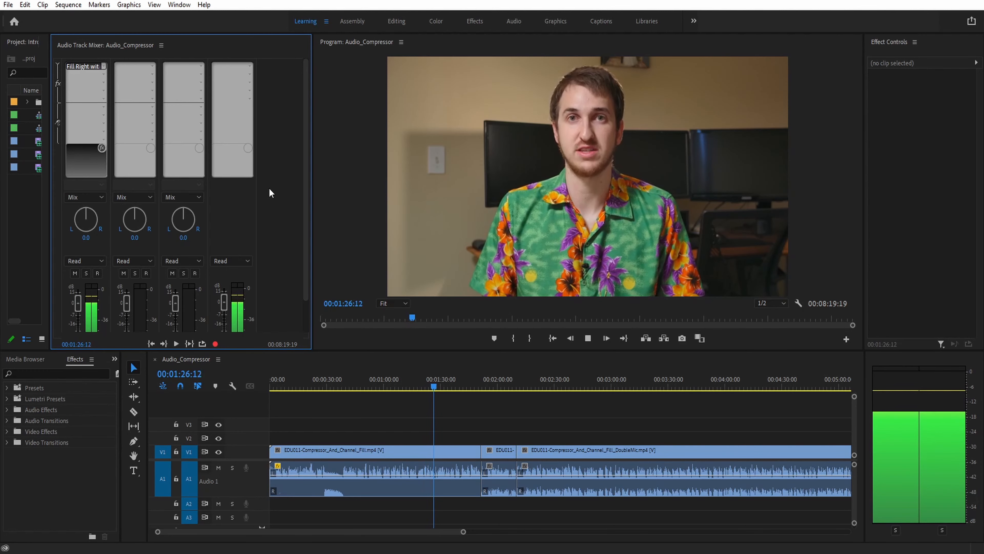
{"action": "left_click", "coordinate": [104, 67]}
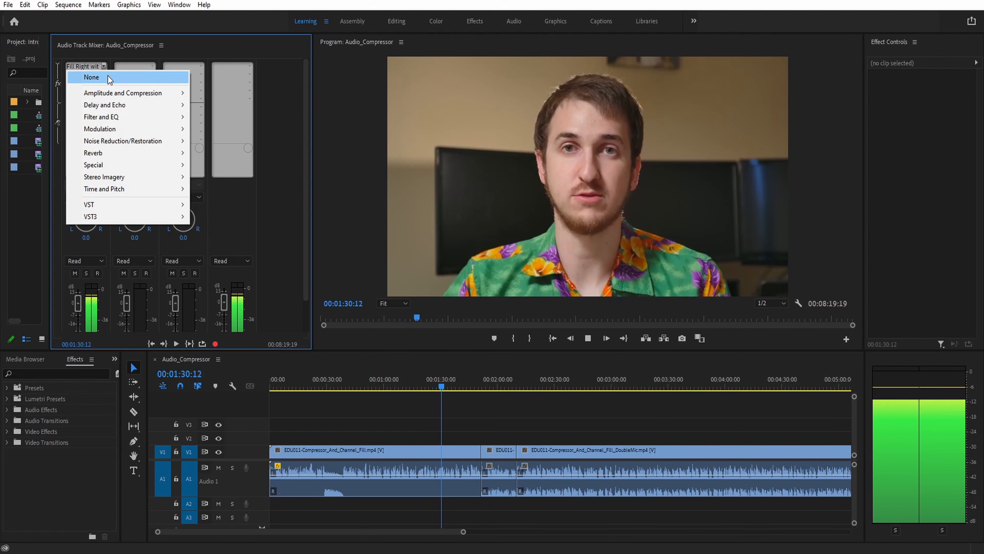
{"action": "left_click", "coordinate": [108, 78]}
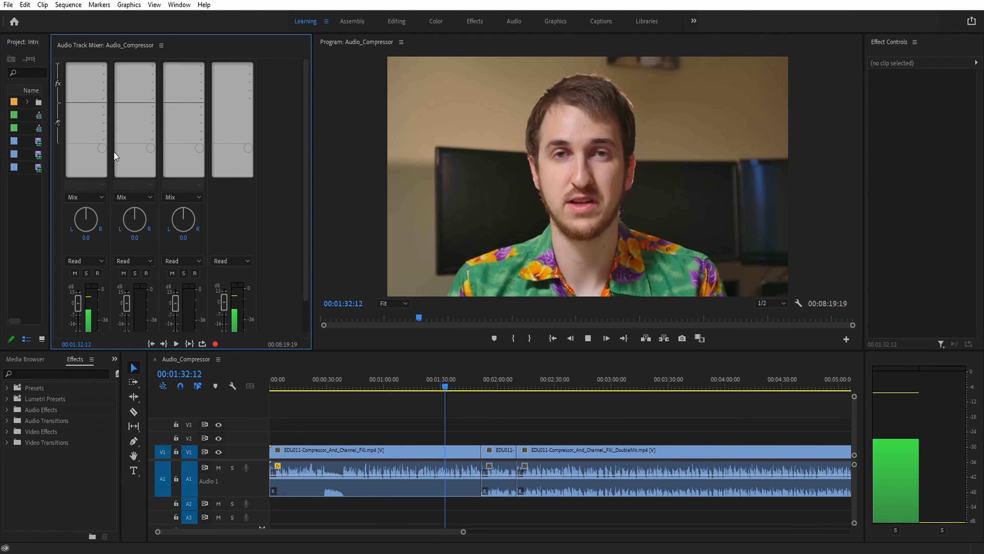
Search the effects for fill right and apply Fill Right with Left to the first audio clip on A1
{"action": "left_click", "coordinate": [74, 372]}
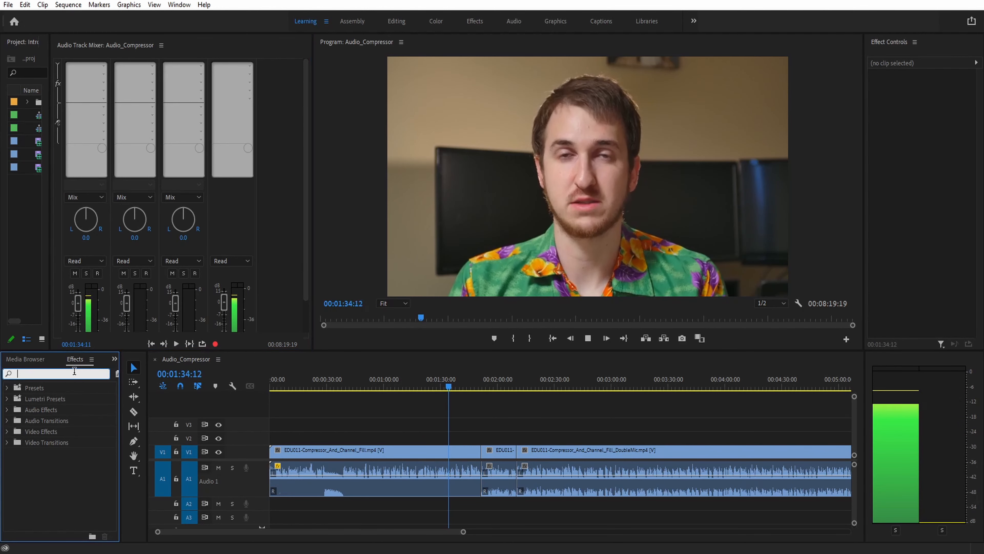
{"action": "type", "text": "fill right"}
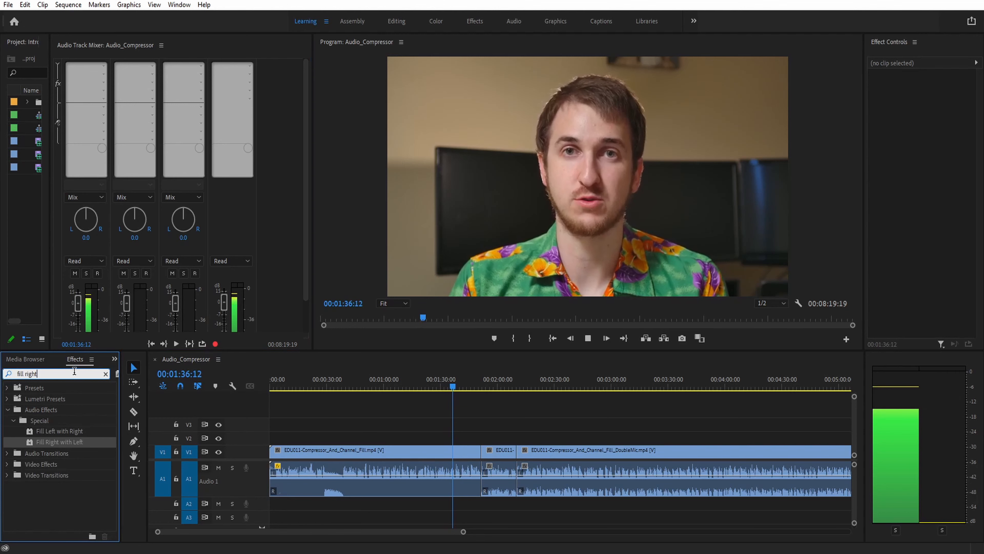
{"action": "left_click_drag", "start_coordinate": [66, 441], "coordinate": [429, 470]}
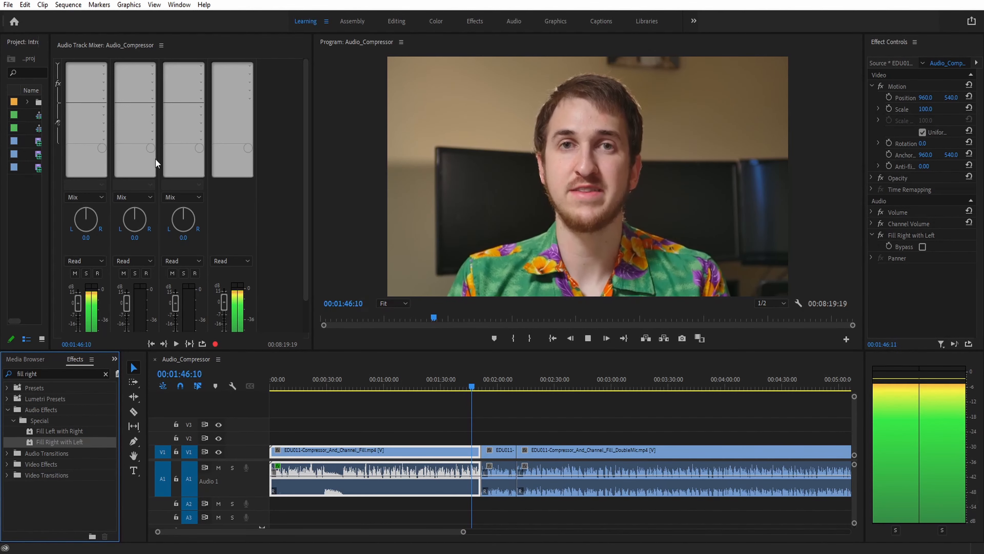
Insert Fill Right with Left as a track effect on Audio 1 and Fill Left with Right on Audio 2
{"action": "left_click", "coordinate": [104, 66]}
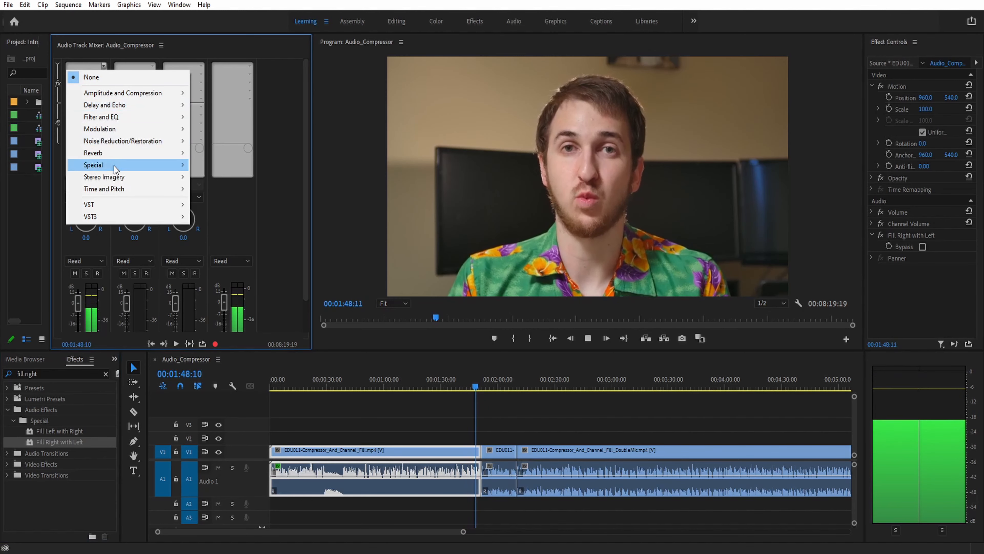
{"action": "mouse_move", "coordinate": [115, 168]}
{"action": "left_click", "coordinate": [217, 188]}
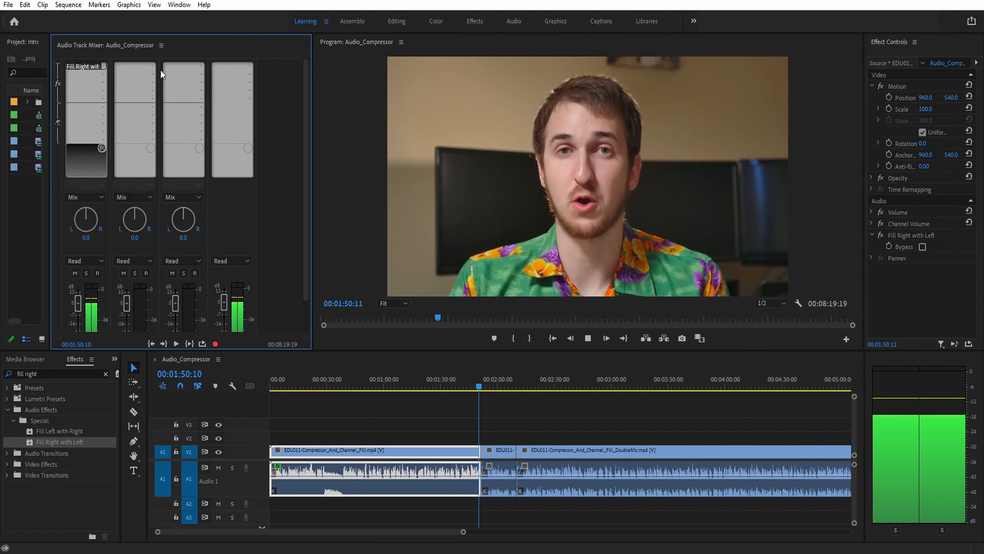
{"action": "left_click", "coordinate": [153, 66]}
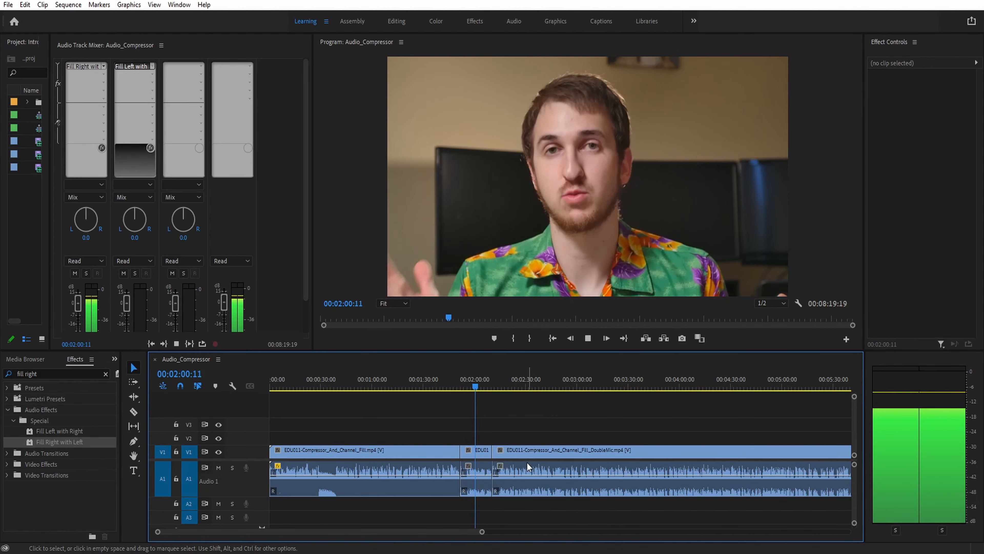
Move the DoubleMic audio clip down from track A1 to track A2
{"action": "left_click", "coordinate": [524, 489]}
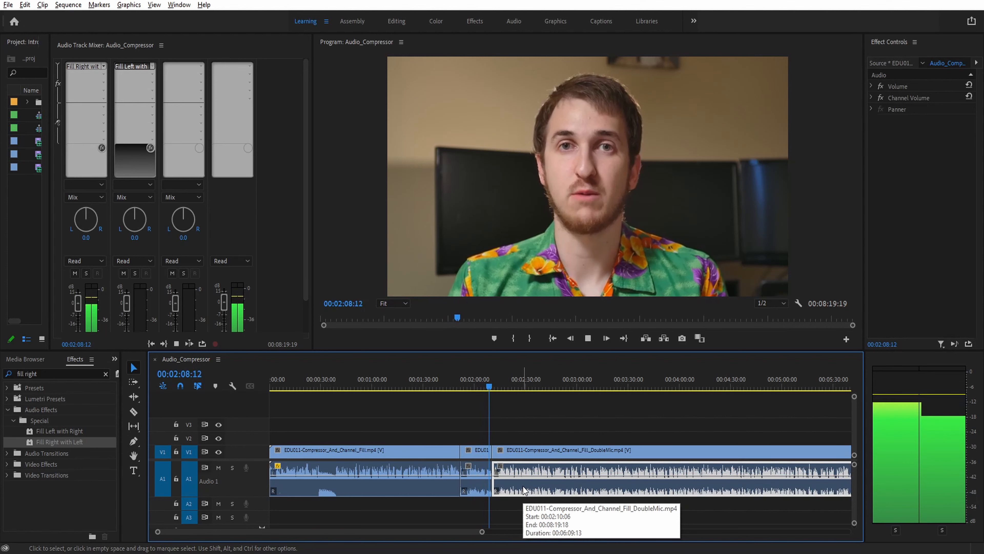
{"action": "key", "text": "alt+Down"}
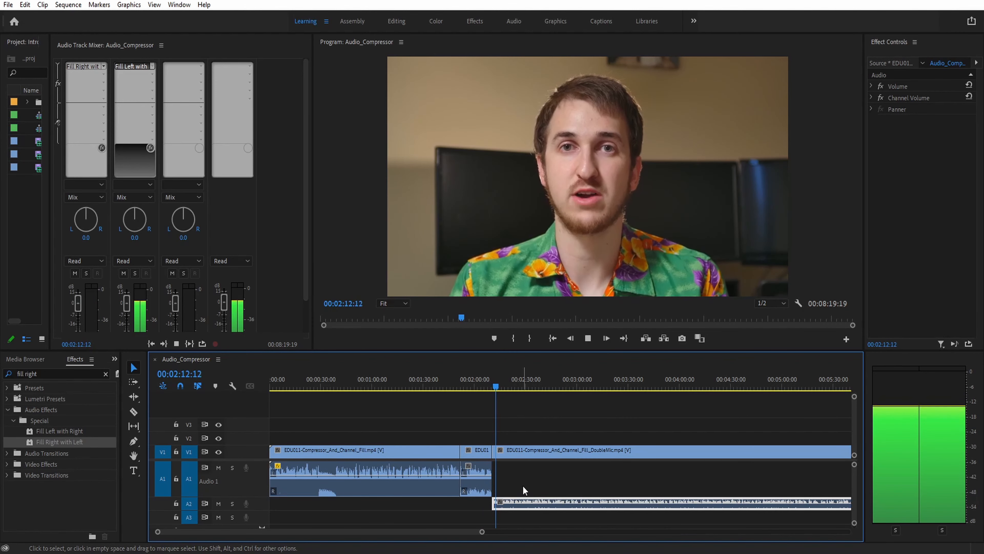
Razor-cut the DoubleMic clip on A2 at two points just after its start
{"action": "key", "text": "c"}
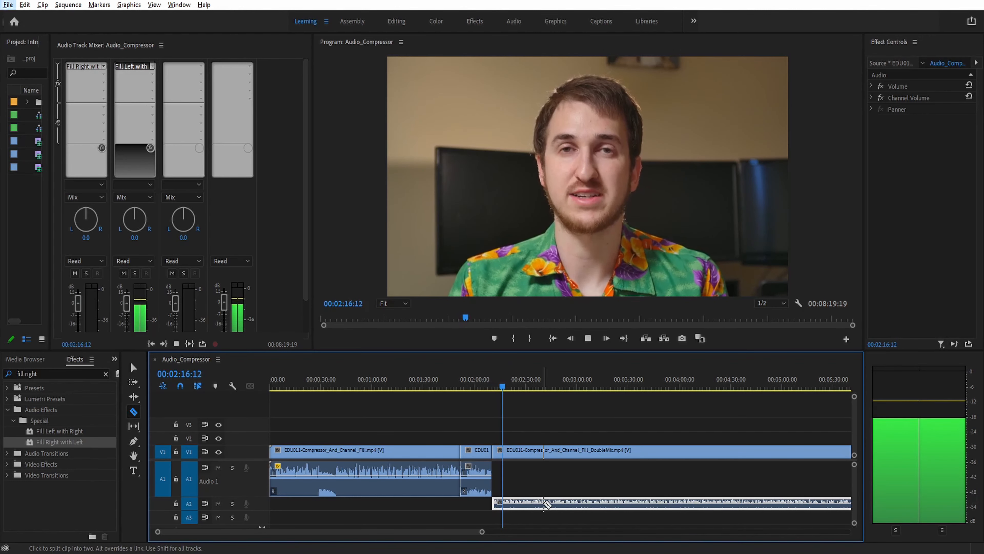
{"action": "left_click", "coordinate": [514, 503]}
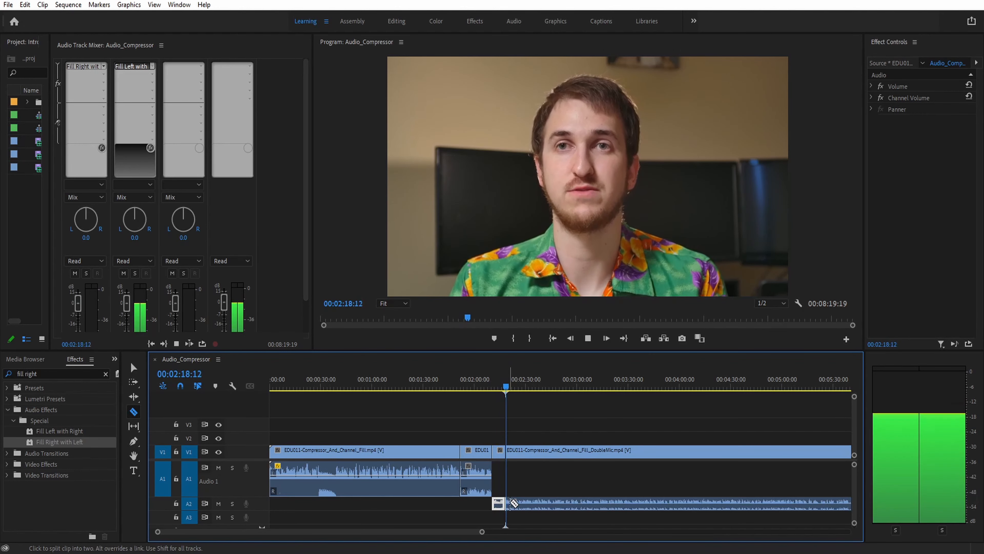
{"action": "key", "text": "v"}
{"action": "left_click", "coordinate": [526, 505]}
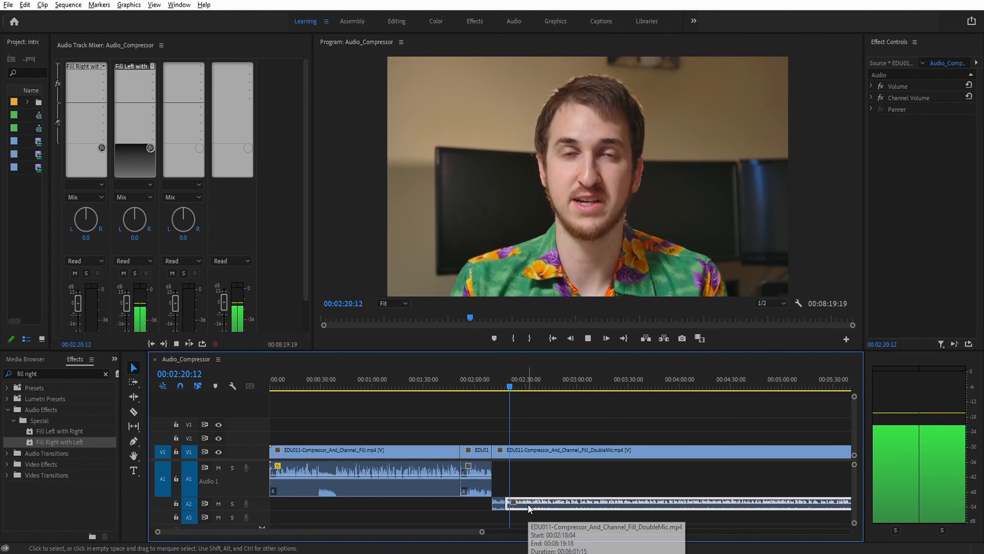
{"action": "key", "text": "c"}
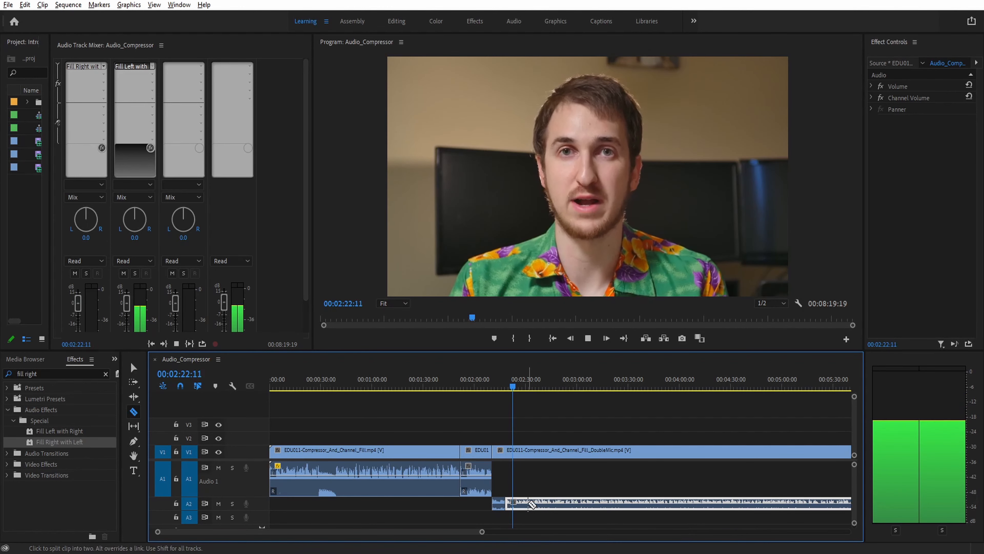
{"action": "left_click", "coordinate": [529, 504]}
Move the remaining later portion of the DoubleMic clip back up to track A1
{"action": "key", "text": "v"}
{"action": "left_click", "coordinate": [540, 503]}
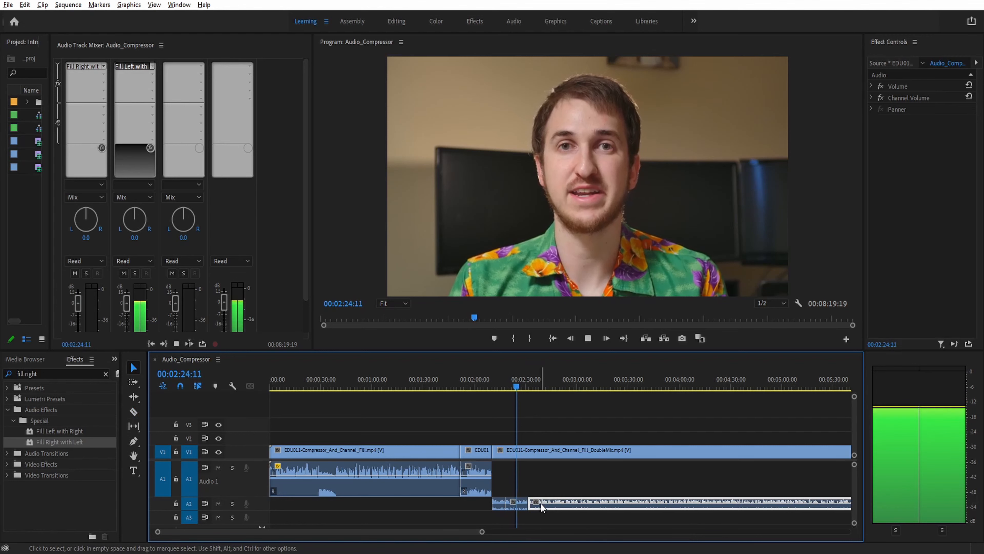
{"action": "key", "text": "alt+Up"}
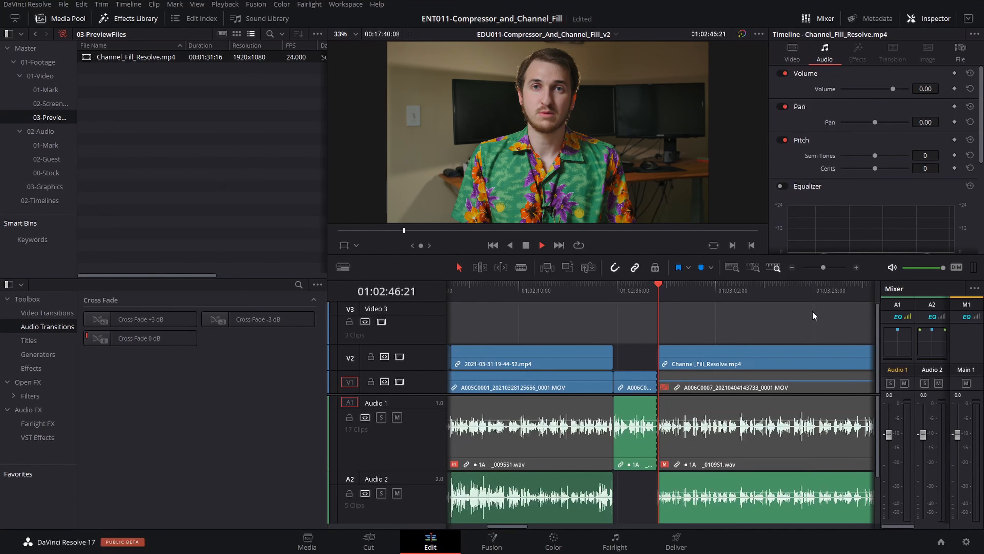
In DaVinci Resolve, open Clip Attributes for the Channel_Fill_Resolve clip and examine its audio channel mapping
{"action": "key", "text": "space"}
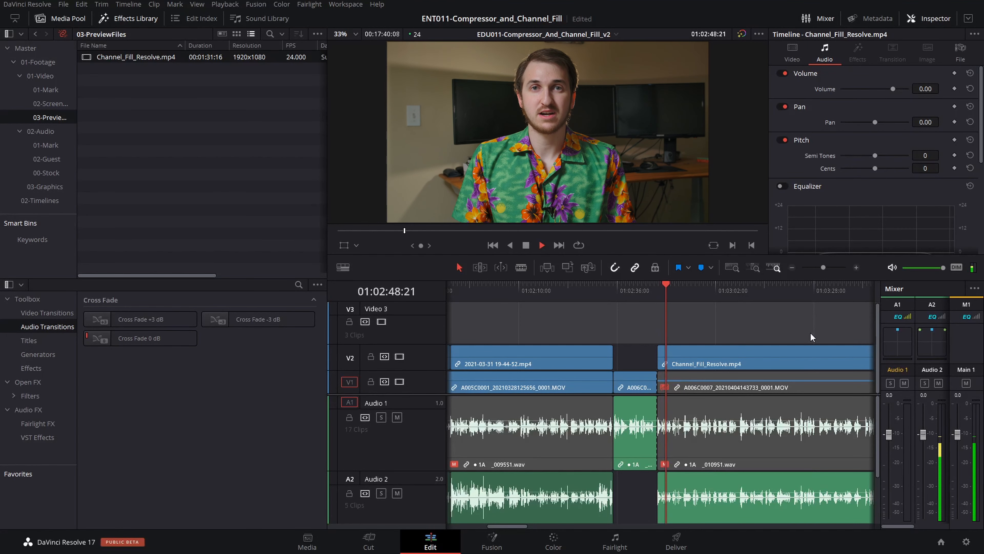
{"action": "right_click", "coordinate": [808, 482]}
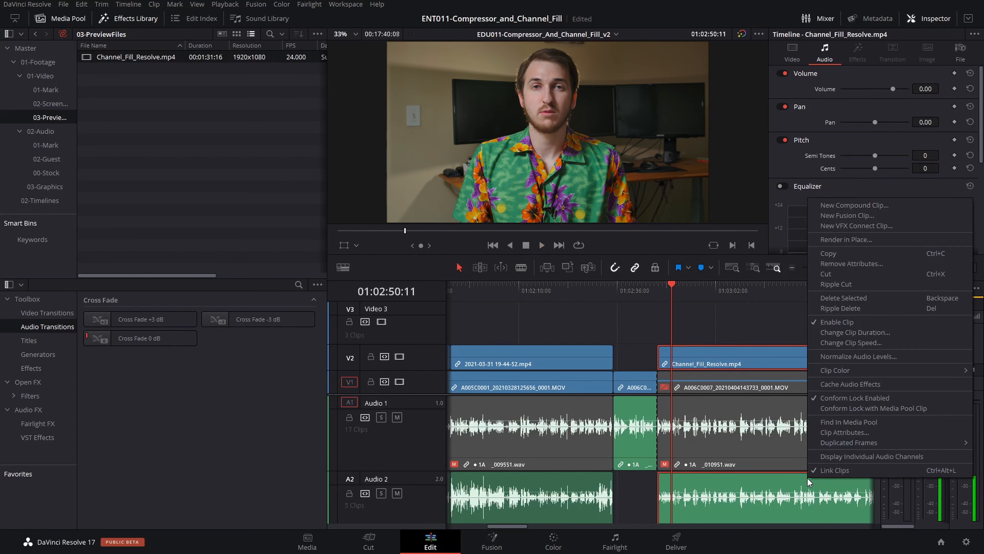
{"action": "left_click", "coordinate": [845, 432]}
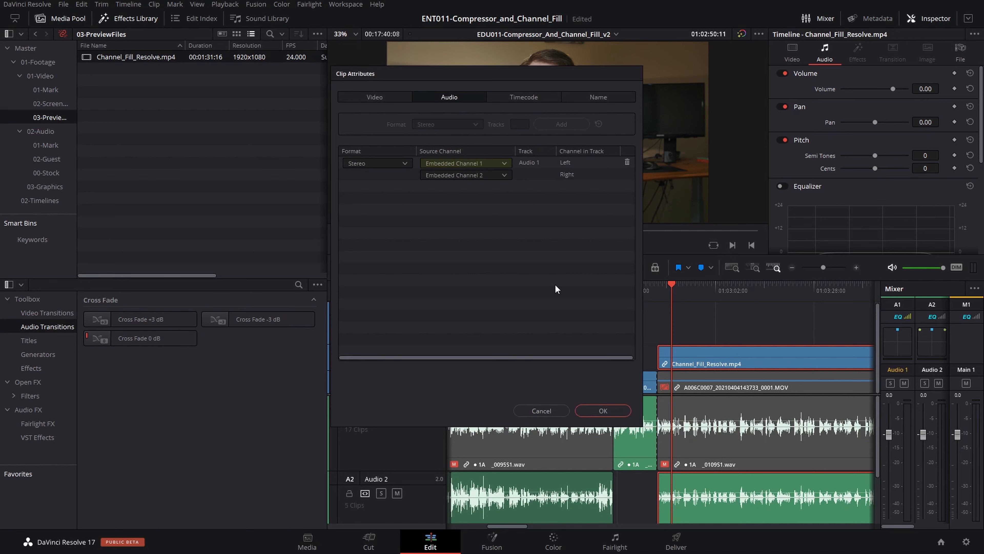
{"action": "left_click", "coordinate": [684, 292]}
{"action": "key", "text": "space"}
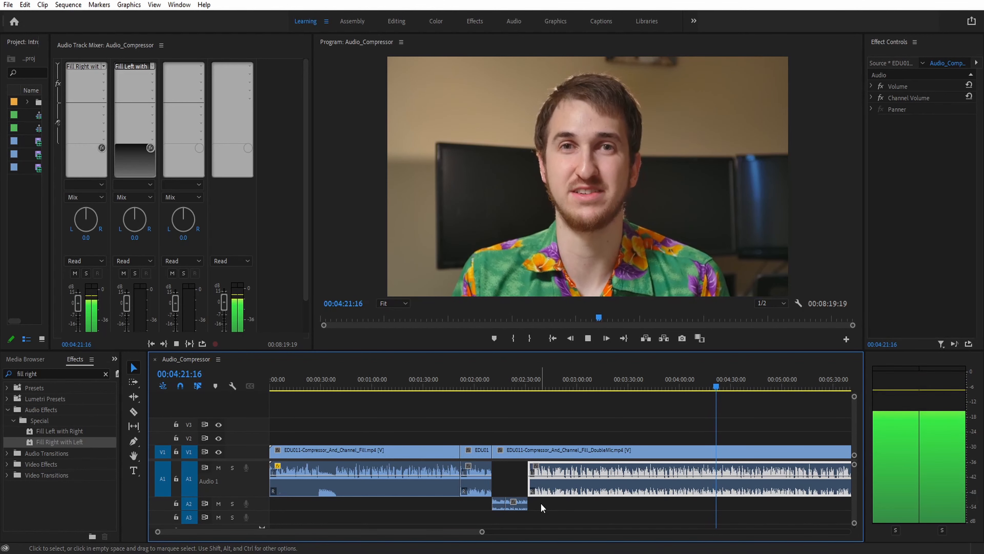
Add volume keyframes with the Pen tool on the A1 clip near 00:04:28 to create a short volume dip
{"action": "key", "text": "p"}
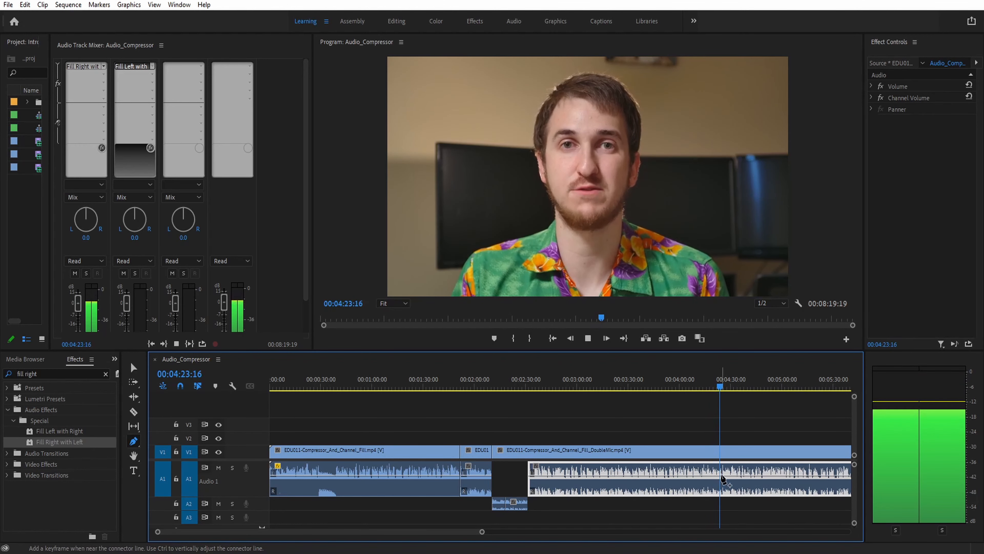
{"action": "left_click", "coordinate": [722, 476]}
{"action": "left_click", "coordinate": [728, 477]}
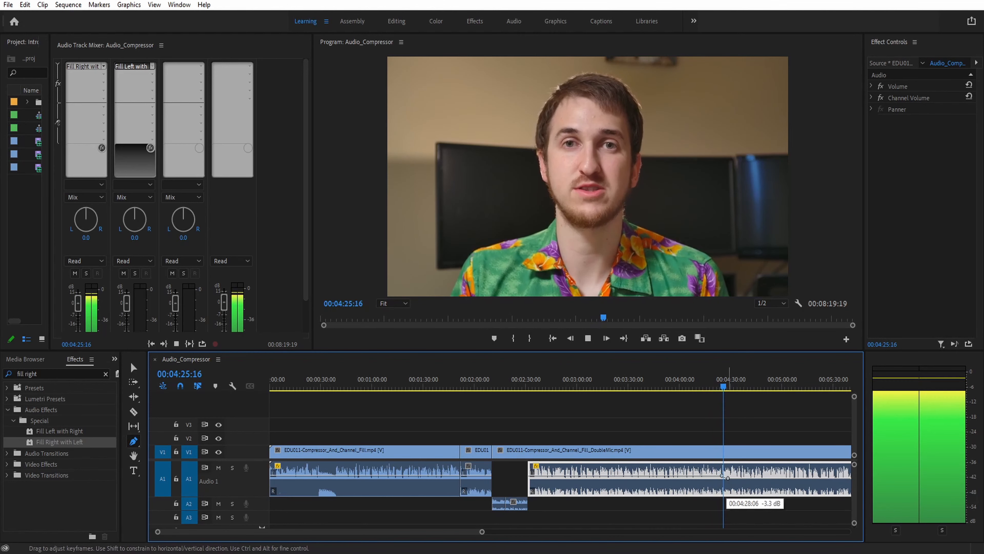
{"action": "left_click_drag", "start_coordinate": [729, 478], "coordinate": [729, 481]}
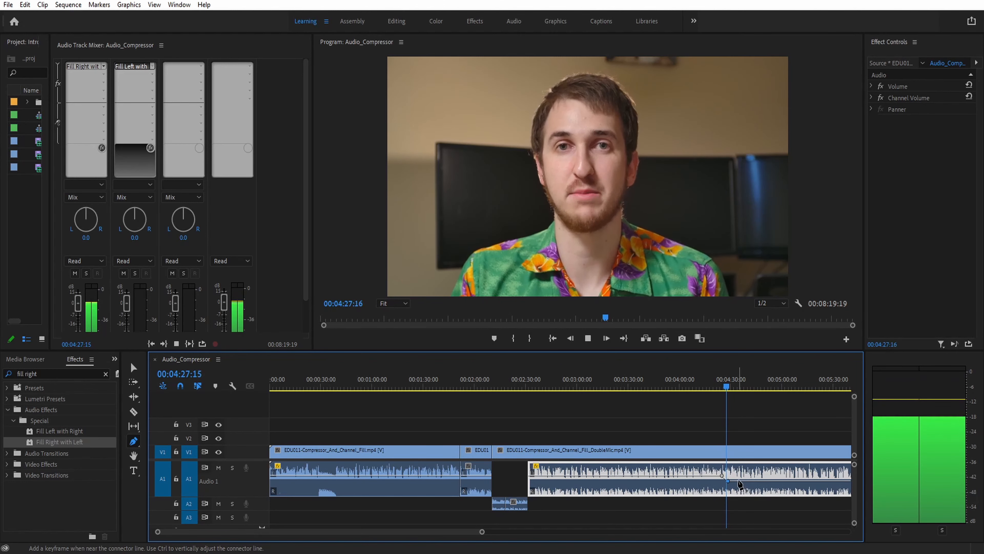
{"action": "left_click", "coordinate": [739, 481]}
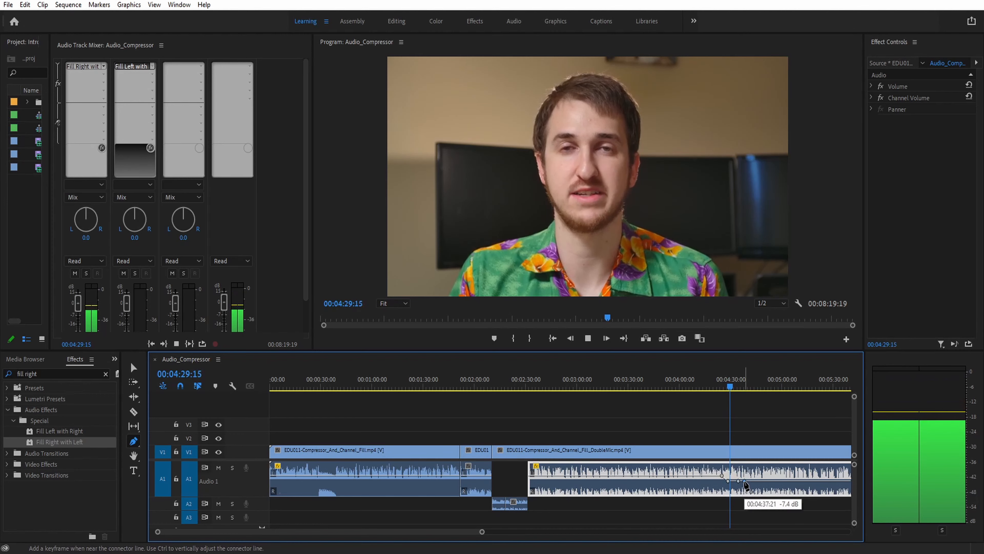
{"action": "left_click_drag", "start_coordinate": [745, 481], "coordinate": [744, 475]}
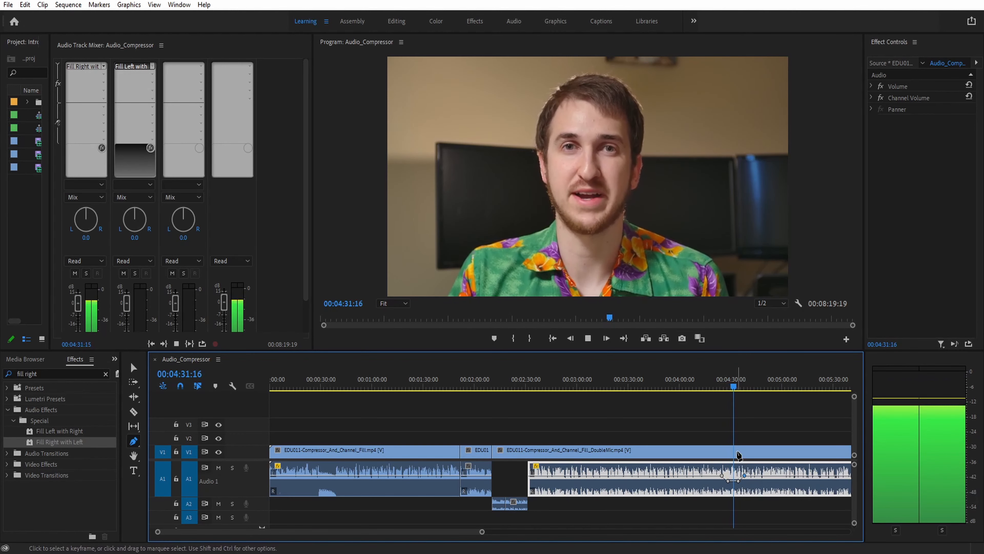
{"action": "key", "text": "v"}
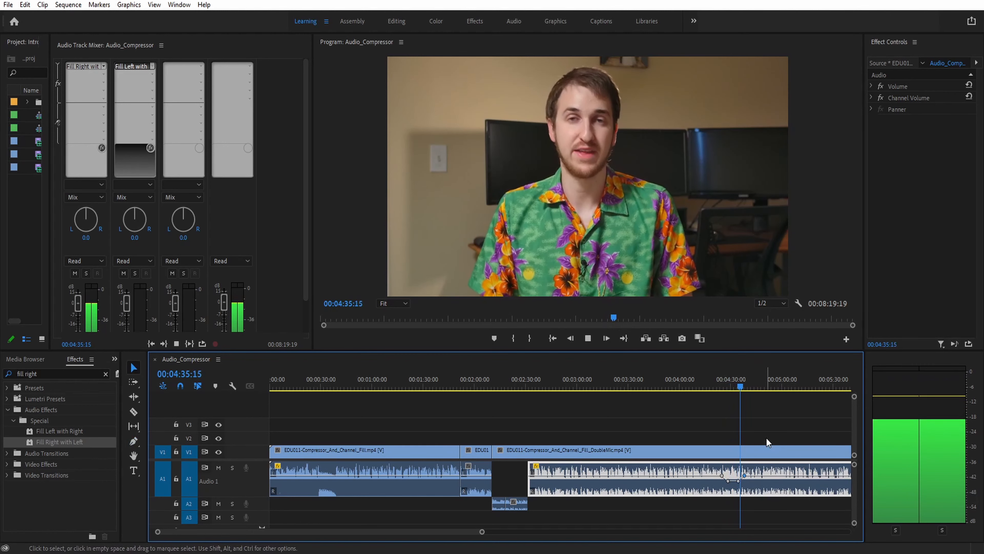
Add Tube-modeled Compressor from Amplitude and Compression as a second track effect on Audio 1
{"action": "scroll", "coordinate": [767, 439], "scroll_direction": "down", "scroll_amount": 3}
{"action": "scroll", "coordinate": [767, 438], "scroll_direction": "up", "scroll_amount": 1}
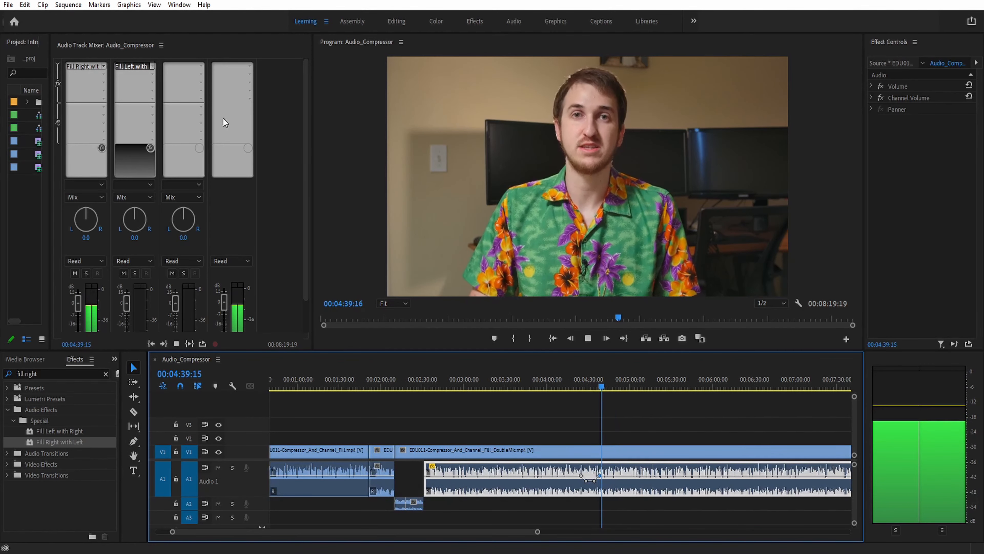
{"action": "left_click", "coordinate": [103, 74]}
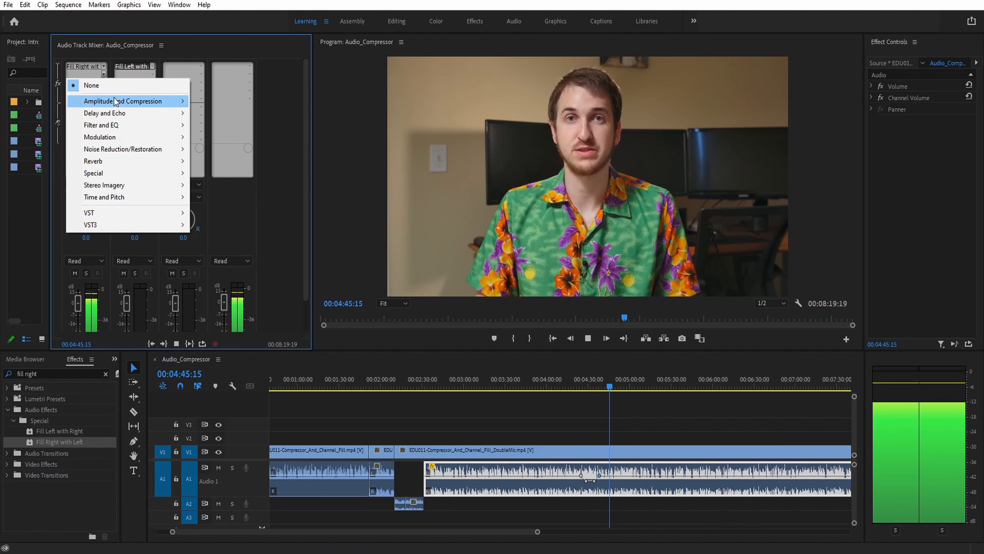
{"action": "mouse_move", "coordinate": [163, 102]}
{"action": "left_click", "coordinate": [244, 209]}
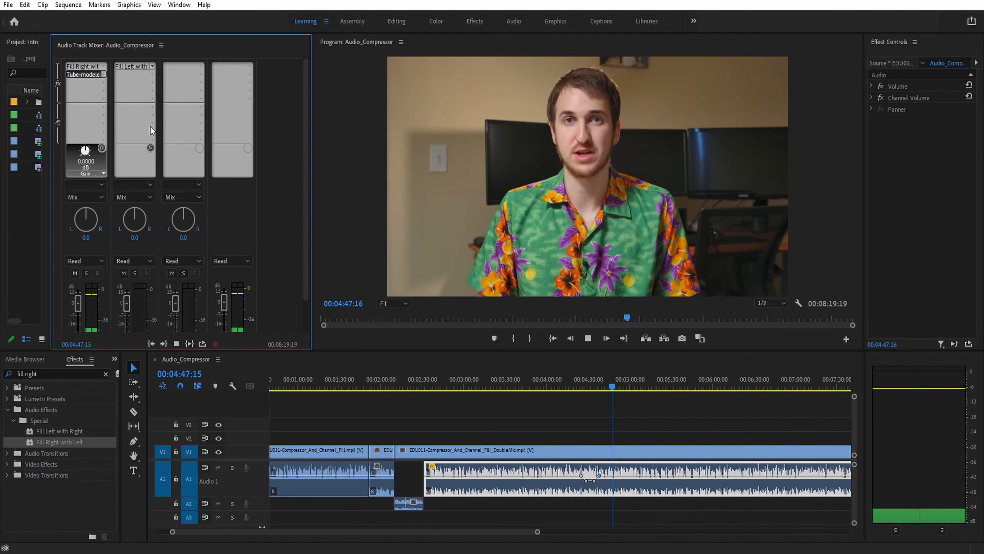
Open the Tube-modeled Compressor editor and set its threshold to -12 dB and ratio to 3:1
{"action": "double_click", "coordinate": [86, 75]}
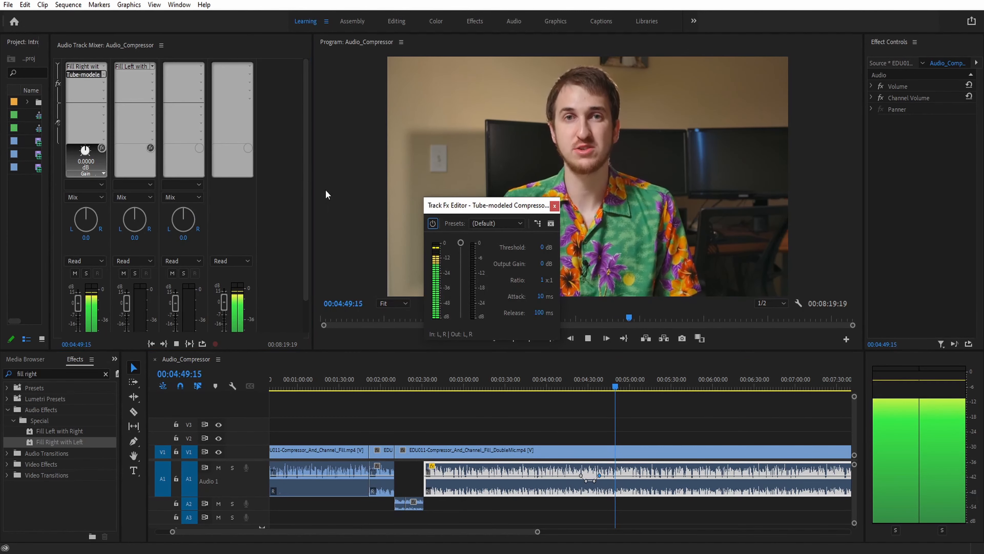
{"action": "left_click_drag", "start_coordinate": [488, 205], "coordinate": [316, 183]}
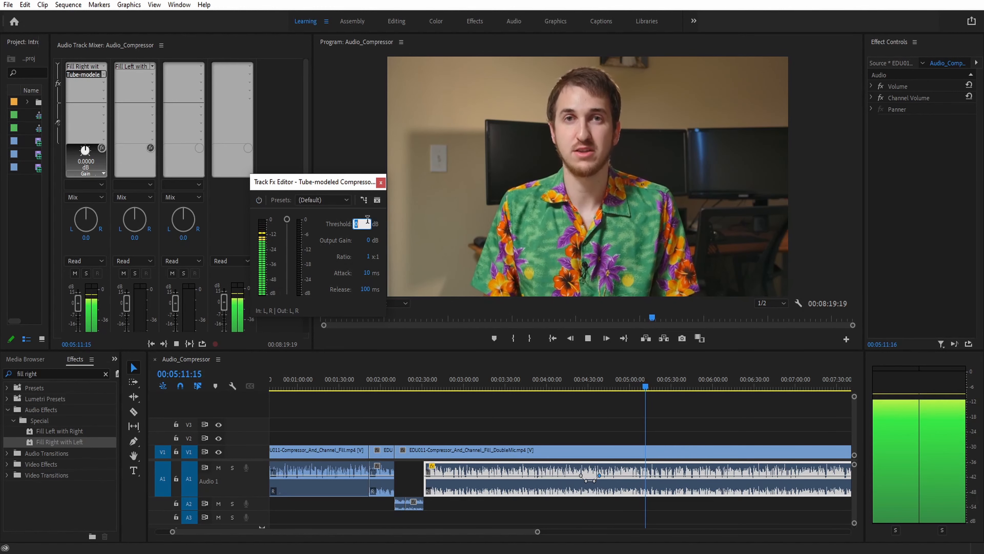
{"action": "type", "text": "-12"}
{"action": "key", "text": "Return"}
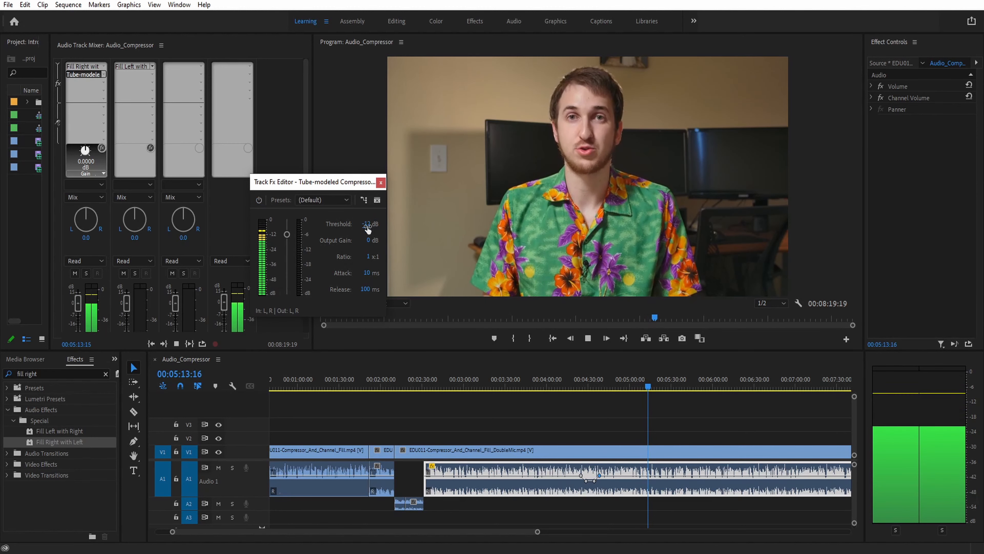
{"action": "left_click", "coordinate": [368, 256]}
{"action": "type", "text": "3"}
{"action": "key", "text": "Return"}
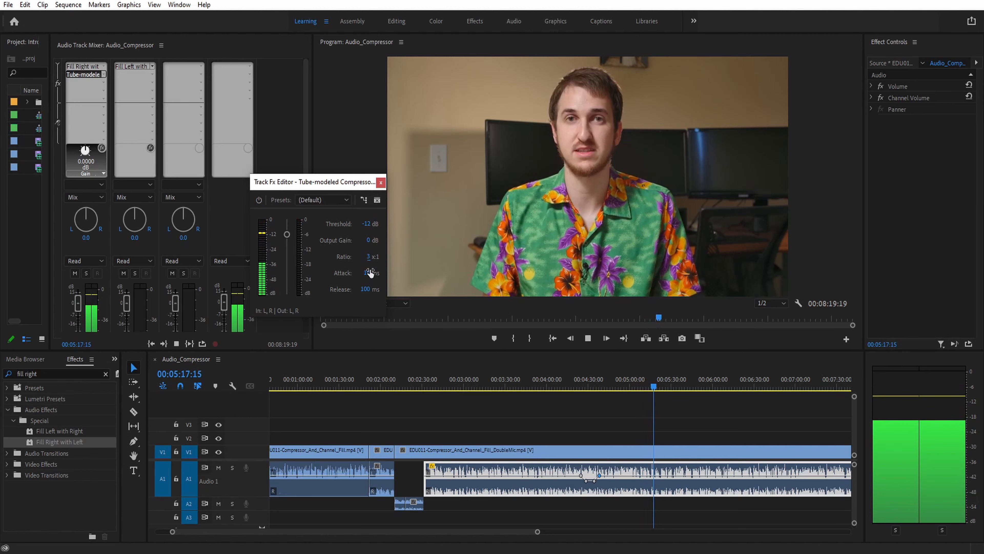
Set the compressor's output gain to 4 dB
{"action": "left_click", "coordinate": [365, 240]}
{"action": "type", "text": "4"}
{"action": "key", "text": "Return"}
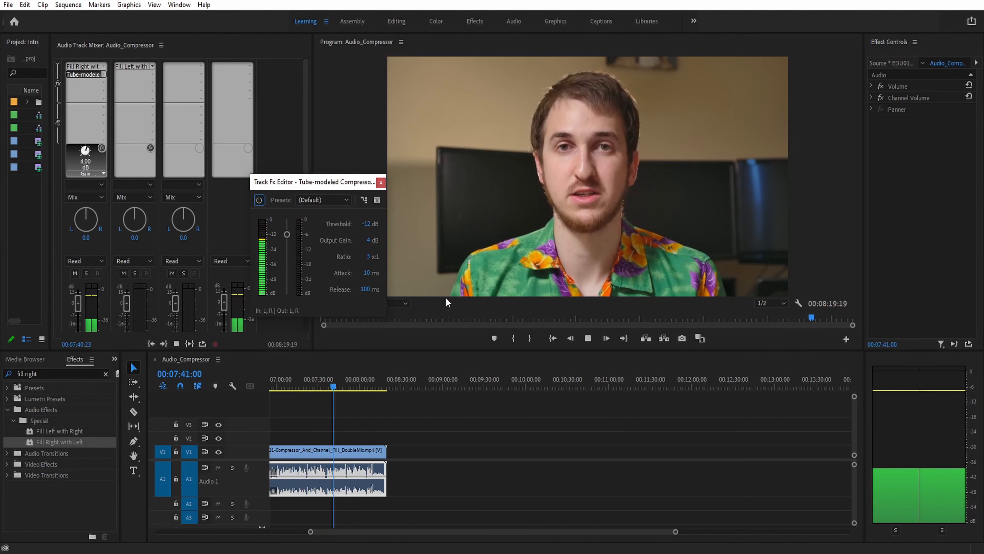
Set the compressor's output gain to 8 dB and scrub the value lower
{"action": "left_click", "coordinate": [371, 241]}
{"action": "type", "text": "8"}
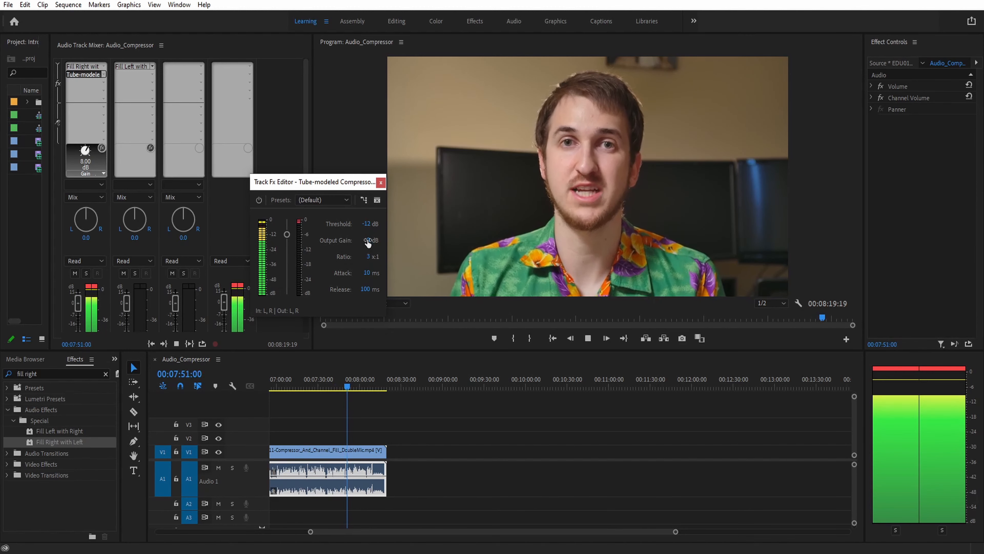
{"action": "left_click_drag", "start_coordinate": [368, 240], "coordinate": [338, 240]}
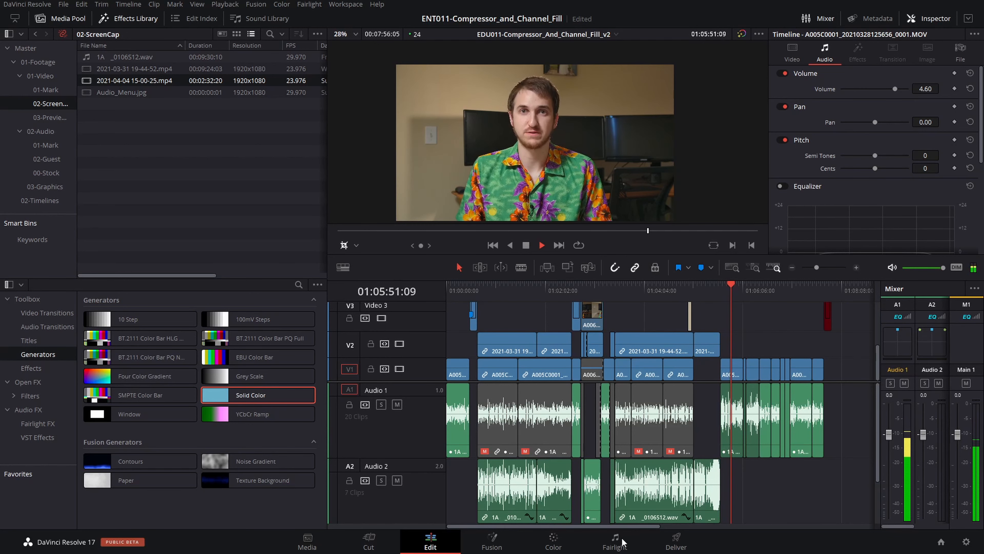
Switch to DaVinci Resolve's Fairlight page, open Audio 1's Dynamics and enable the Compressor
{"action": "left_click", "coordinate": [616, 541]}
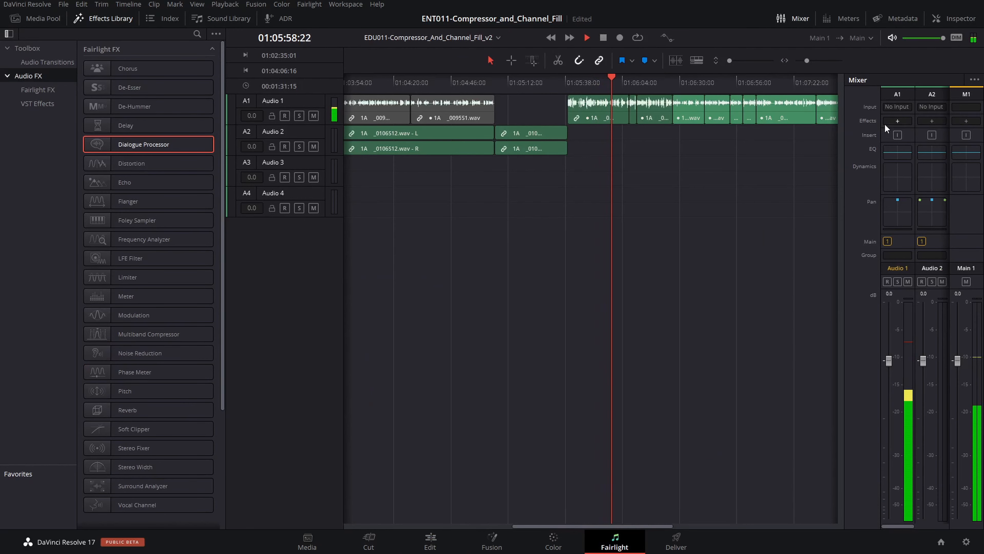
{"action": "double_click", "coordinate": [896, 173]}
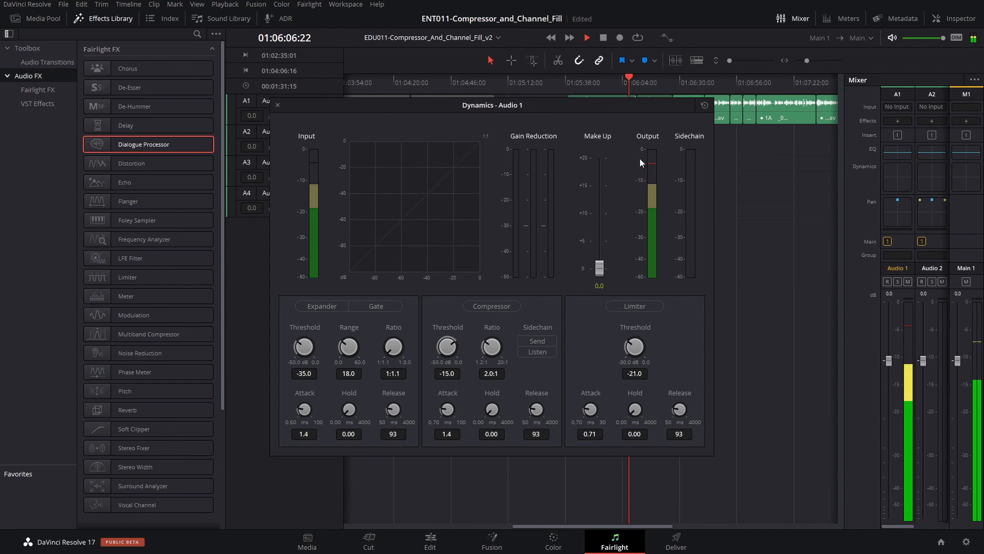
{"action": "left_click", "coordinate": [511, 307]}
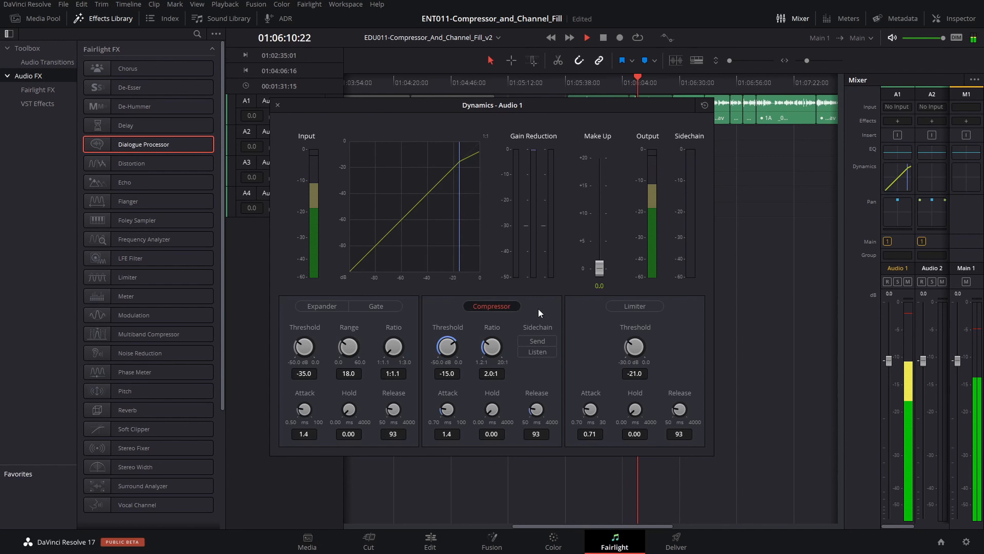